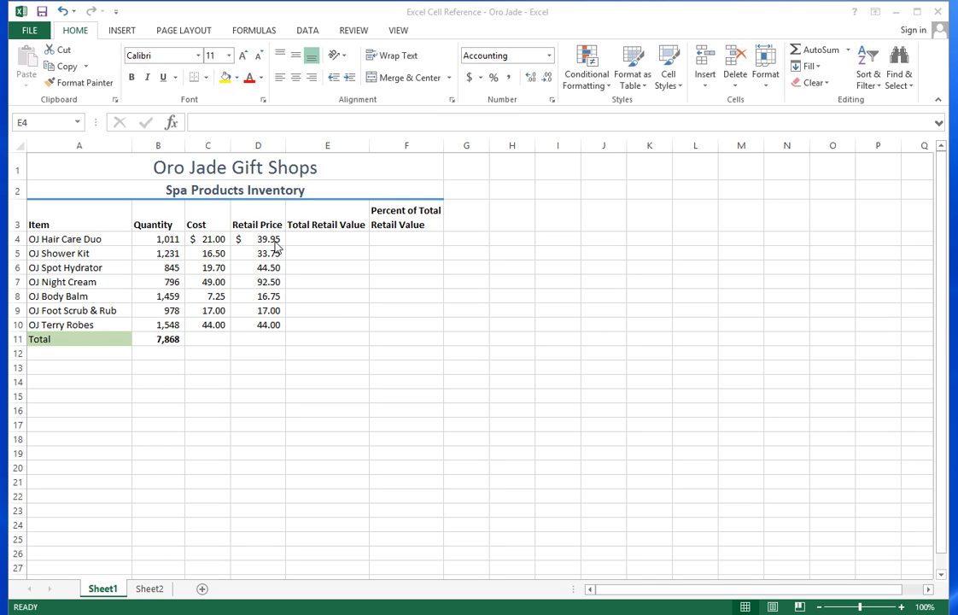
# - Enter =B4*D4 in E4 for the first item's total retail value
pyautogui.click(310, 241)
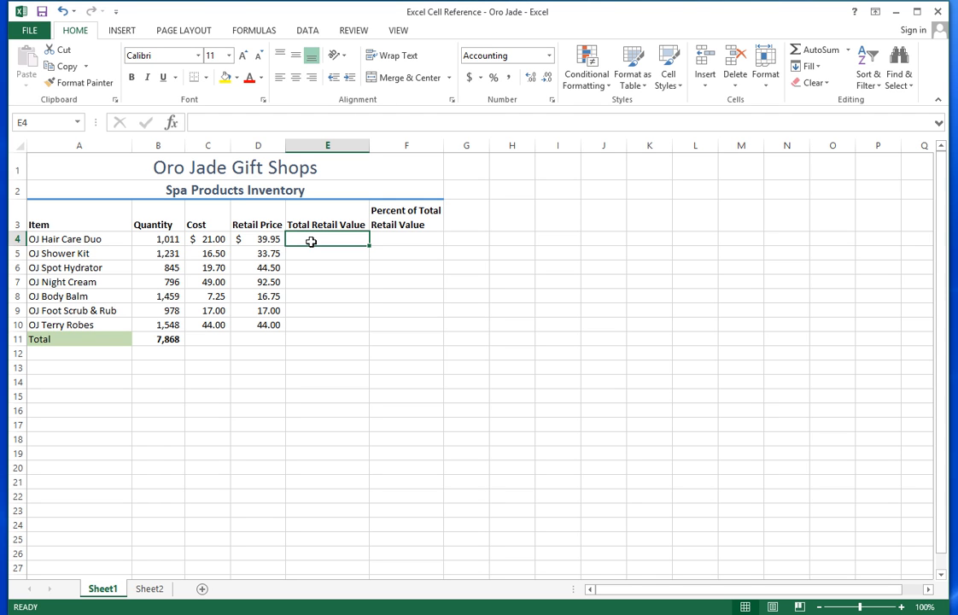
pyautogui.click(213, 122)
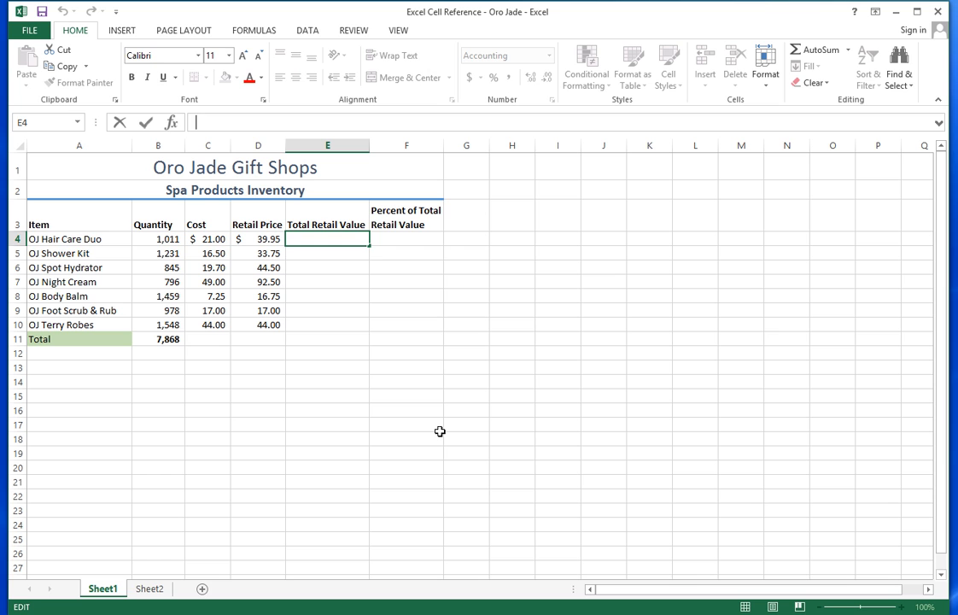
pyautogui.write('=')
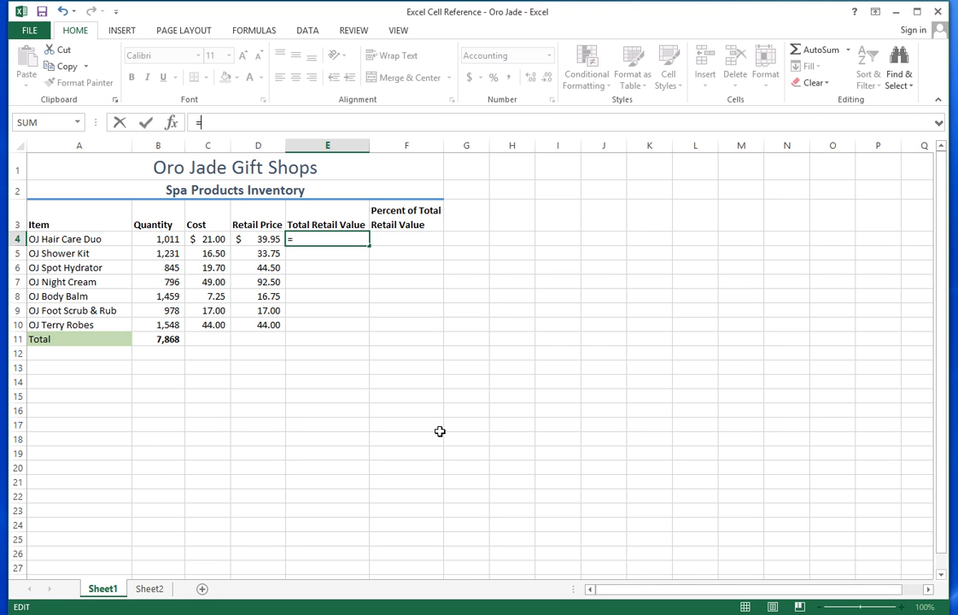
pyautogui.click(169, 240)
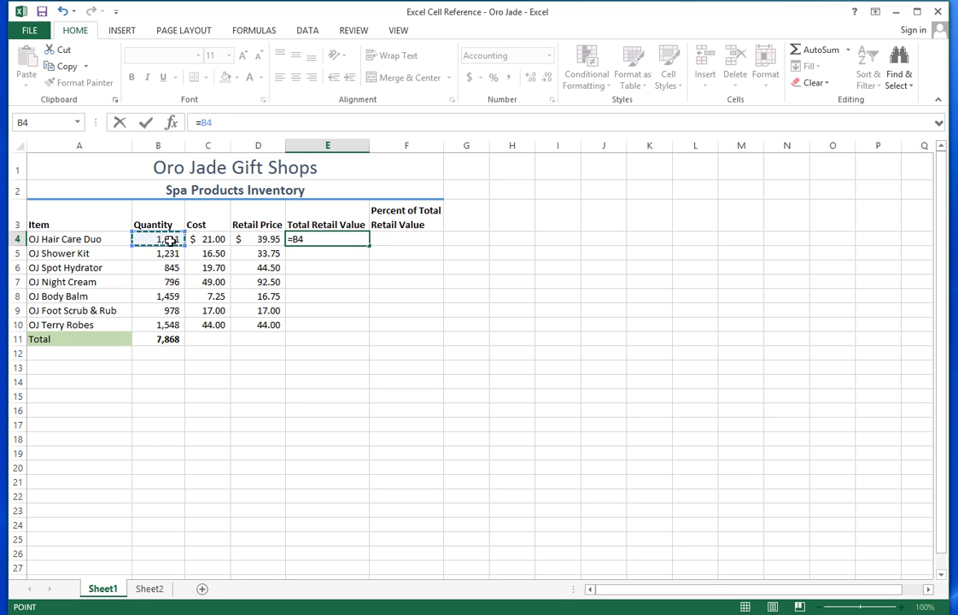
pyautogui.write('*')
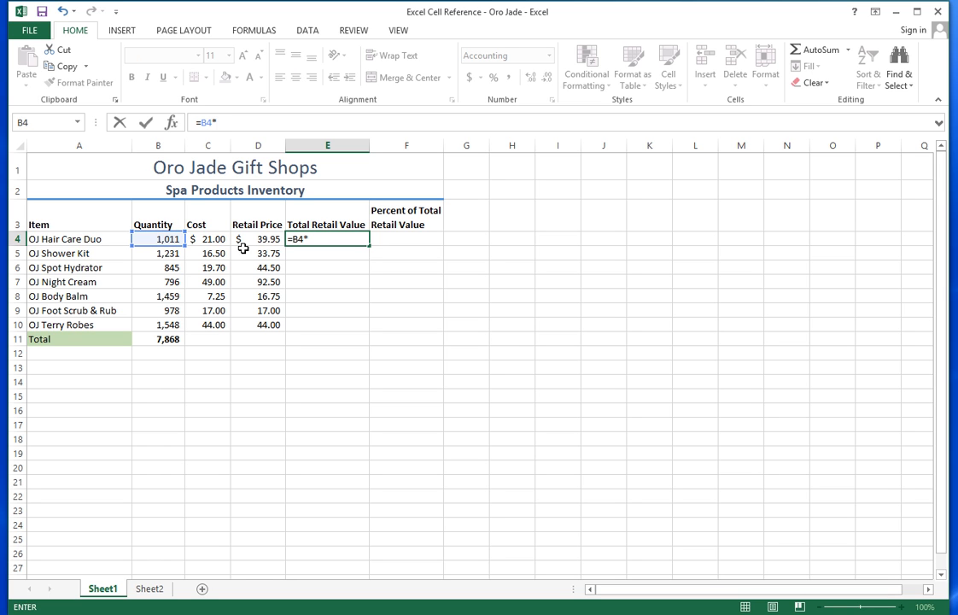
pyautogui.click(259, 239)
pyautogui.press('Return')
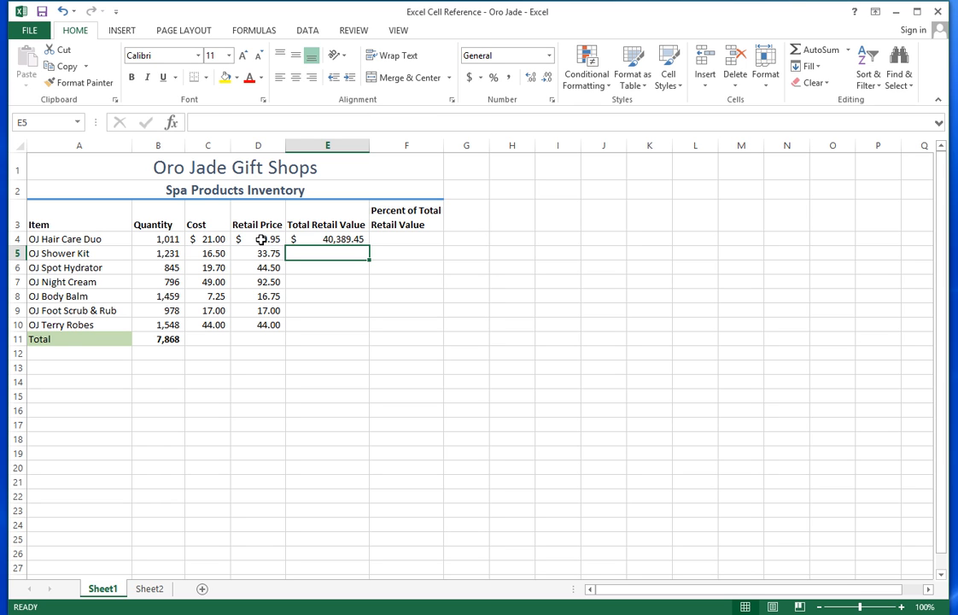
# - Copy E4's formula down through E10 for the remaining six items
pyautogui.click(335, 238)
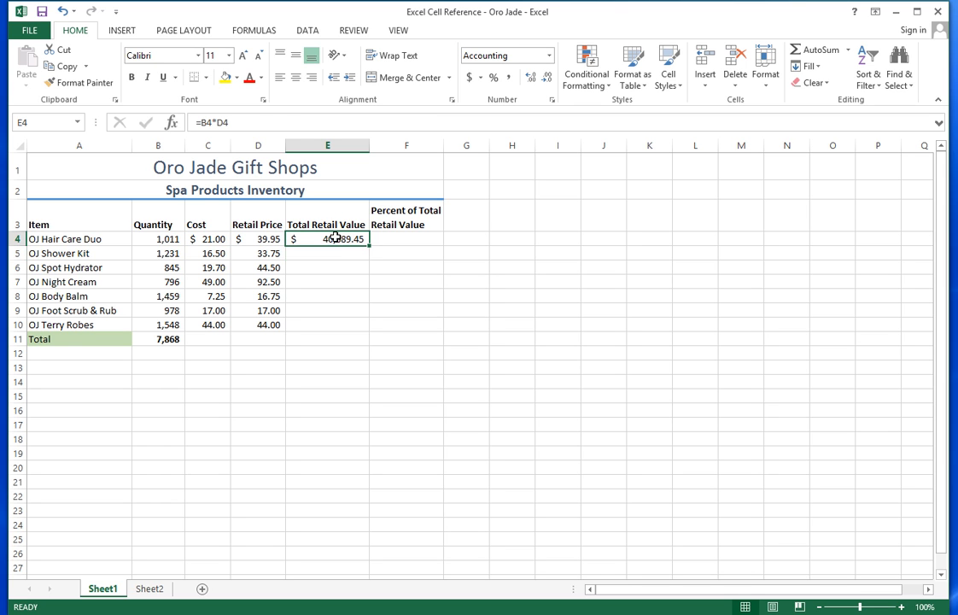
pyautogui.click(333, 252)
pyautogui.click(329, 269)
pyautogui.click(330, 281)
pyautogui.click(328, 297)
pyautogui.click(322, 311)
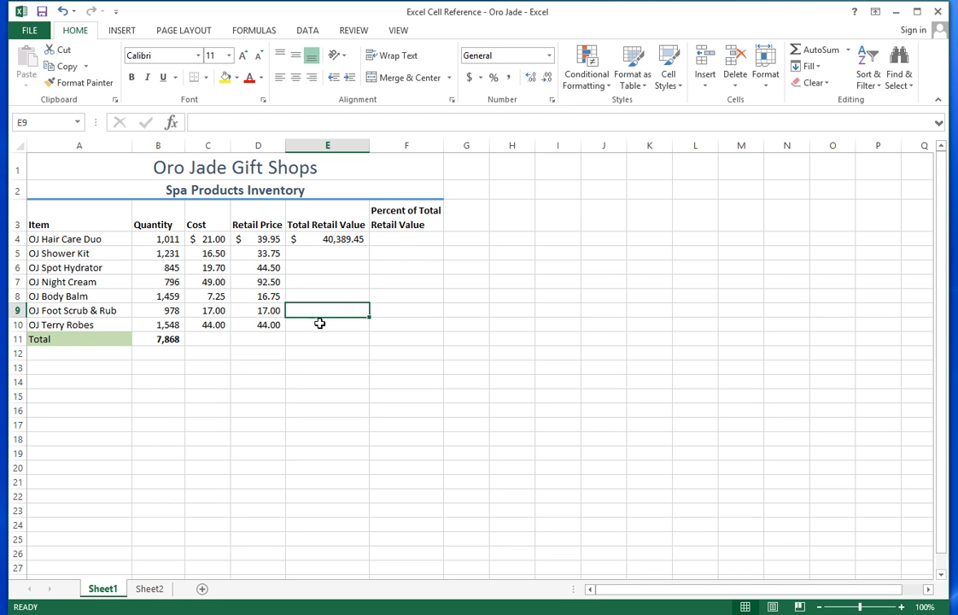
pyautogui.click(315, 251)
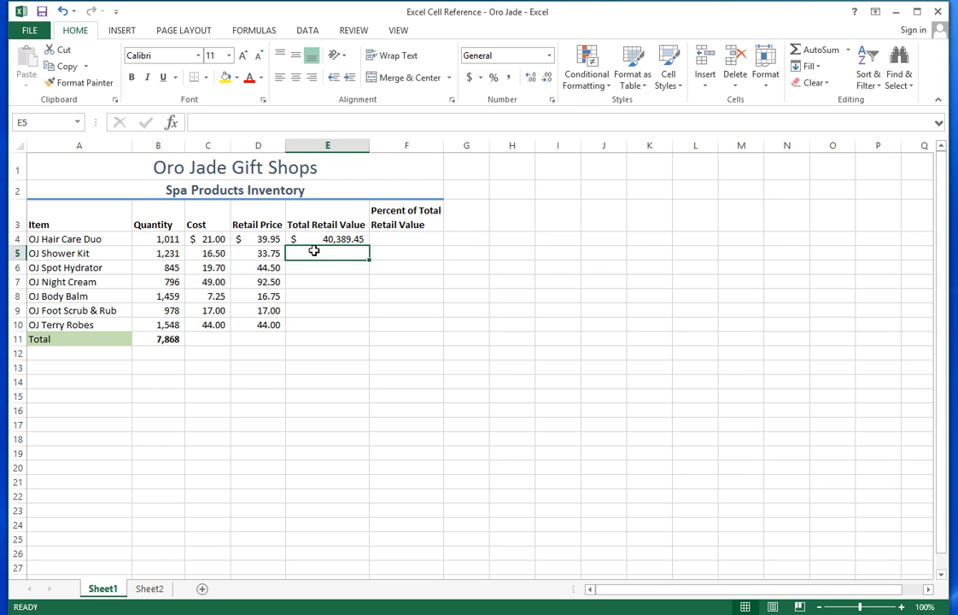
pyautogui.click(317, 239)
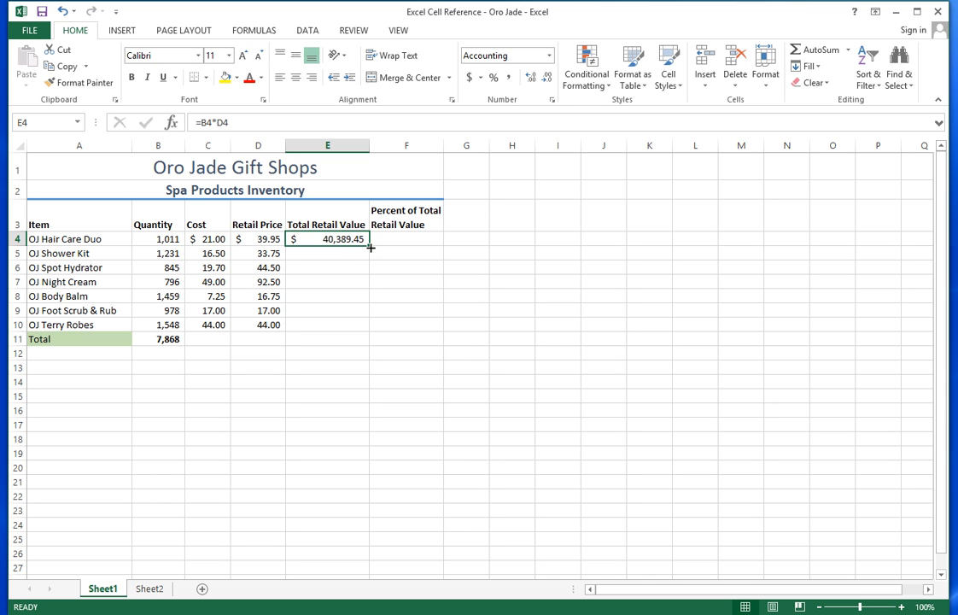
pyautogui.moveTo(374, 247); pyautogui.dragTo(359, 333)
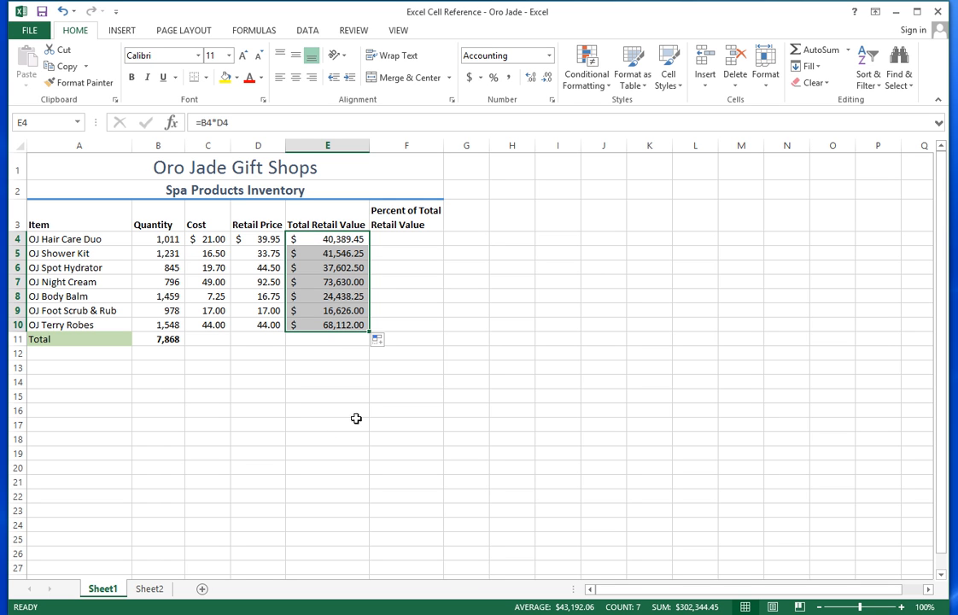
pyautogui.click(470, 346)
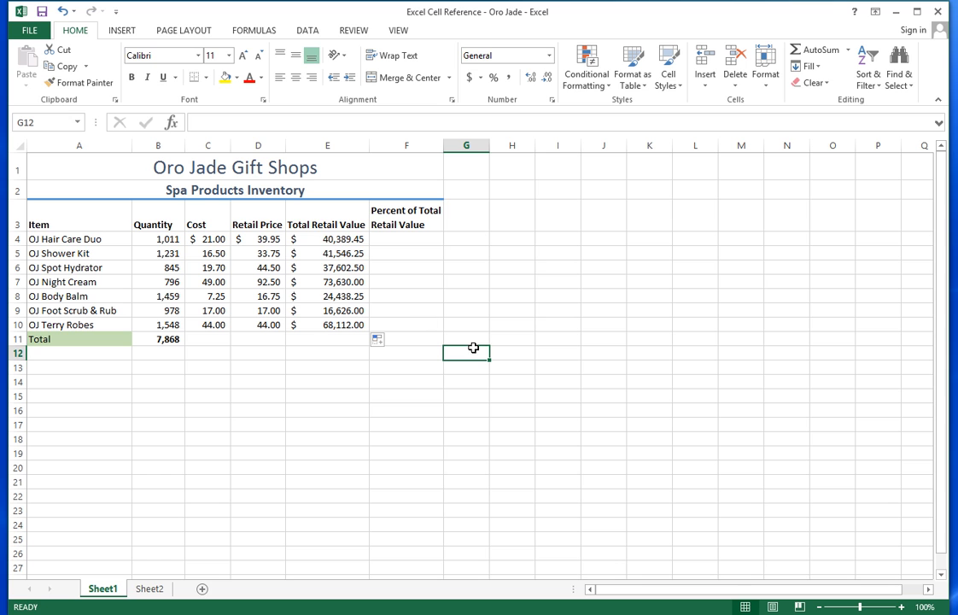
pyautogui.click(325, 239)
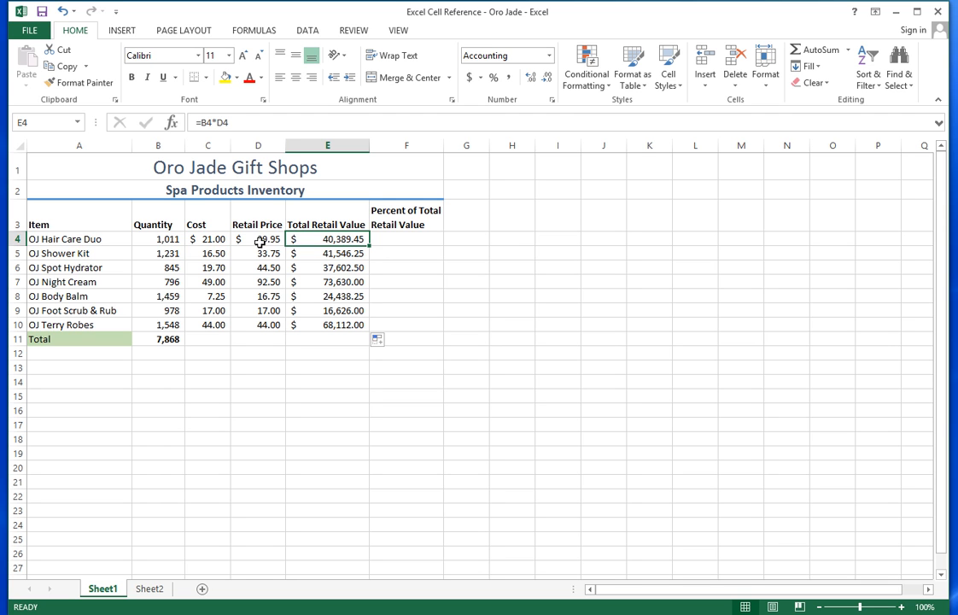
pyautogui.press('F2')
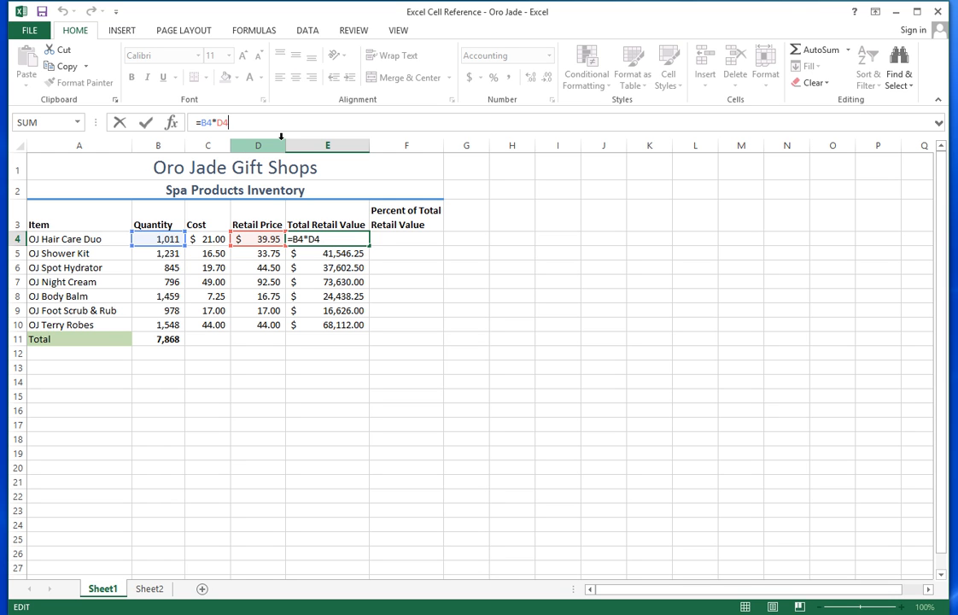
pyautogui.press('Return')
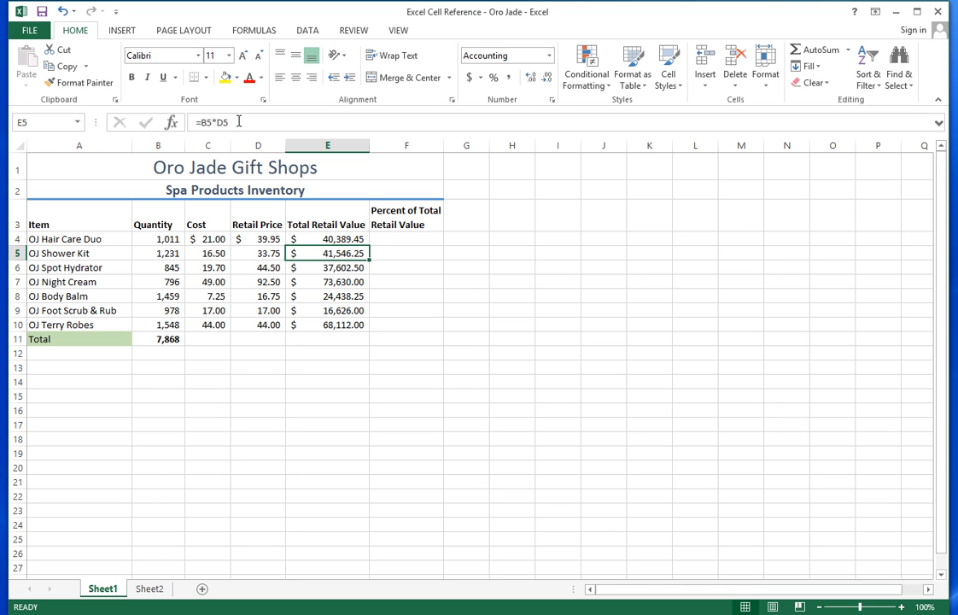
pyautogui.press('F2')
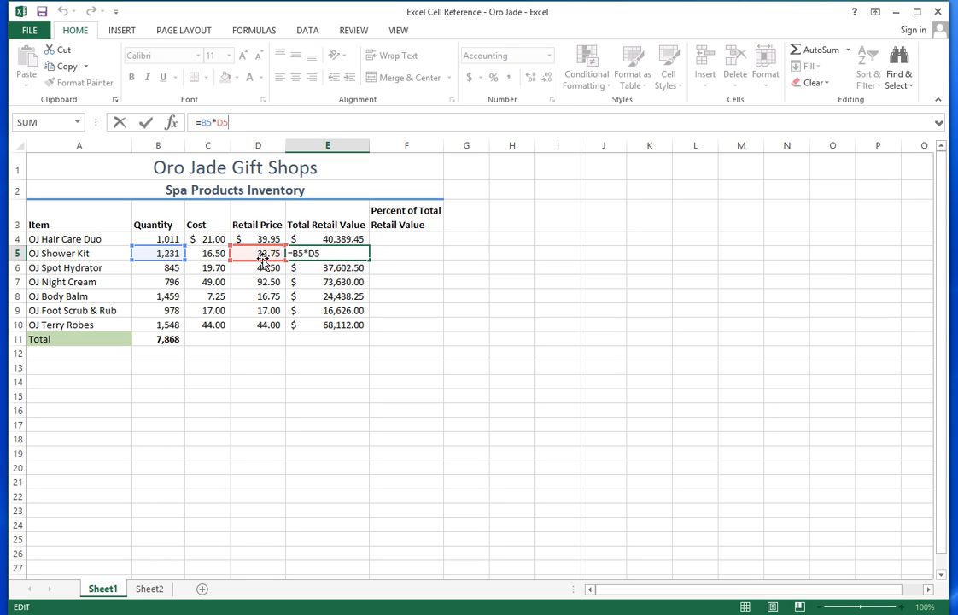
pyautogui.press('Escape')
pyautogui.press('Return')
pyautogui.press('Down')
pyautogui.press('Down')
pyautogui.press('Down')
pyautogui.press('Down')
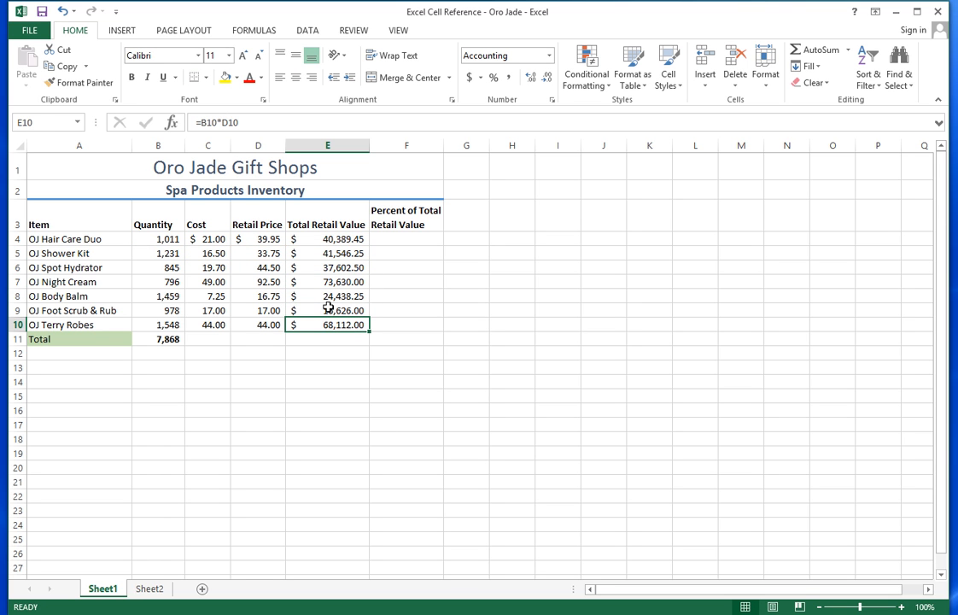
pyautogui.click(258, 113)
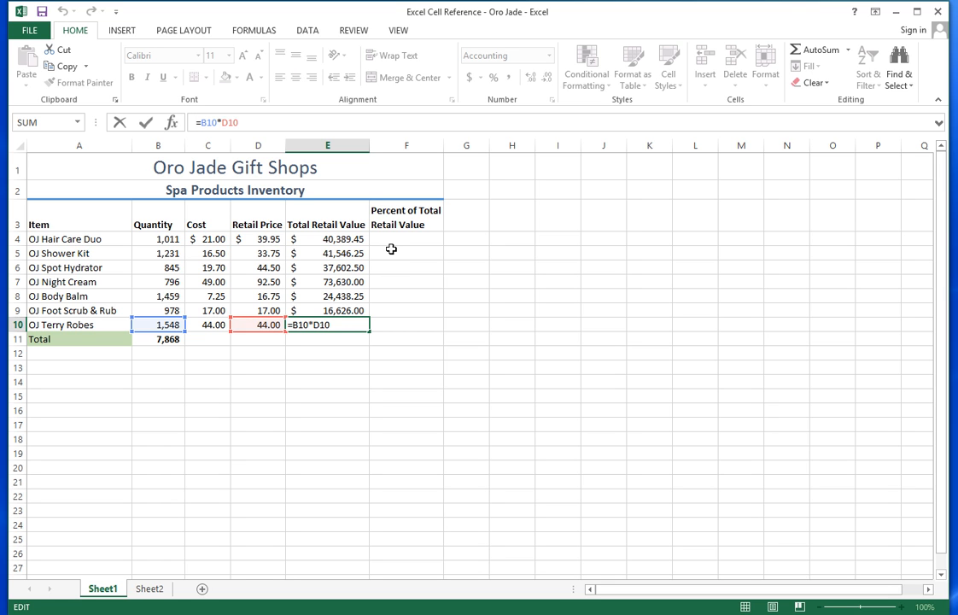
pyautogui.press('Return')
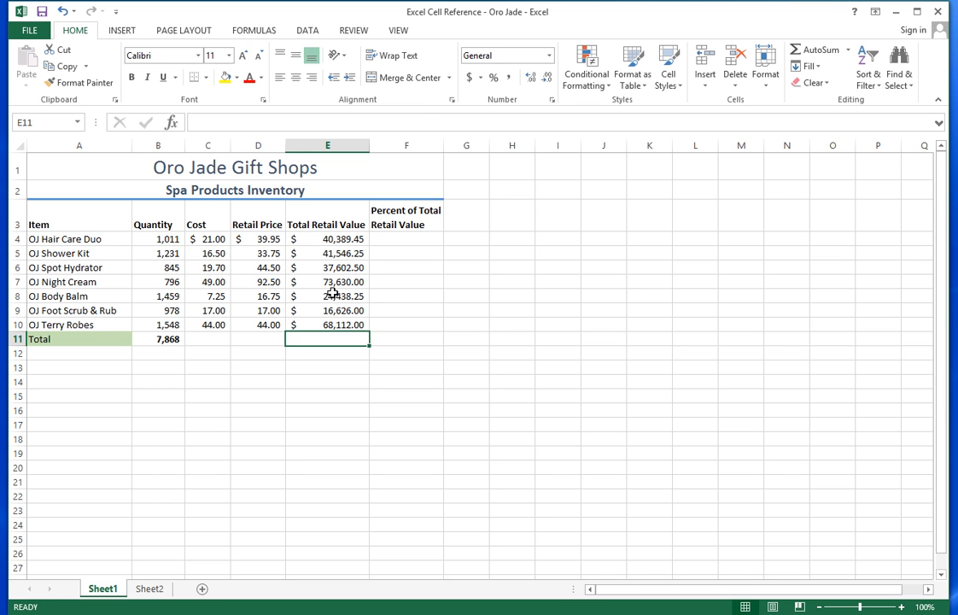
# - AutoSum E4:E10 into E11 for a $302,344.45 total
pyautogui.click(816, 51)
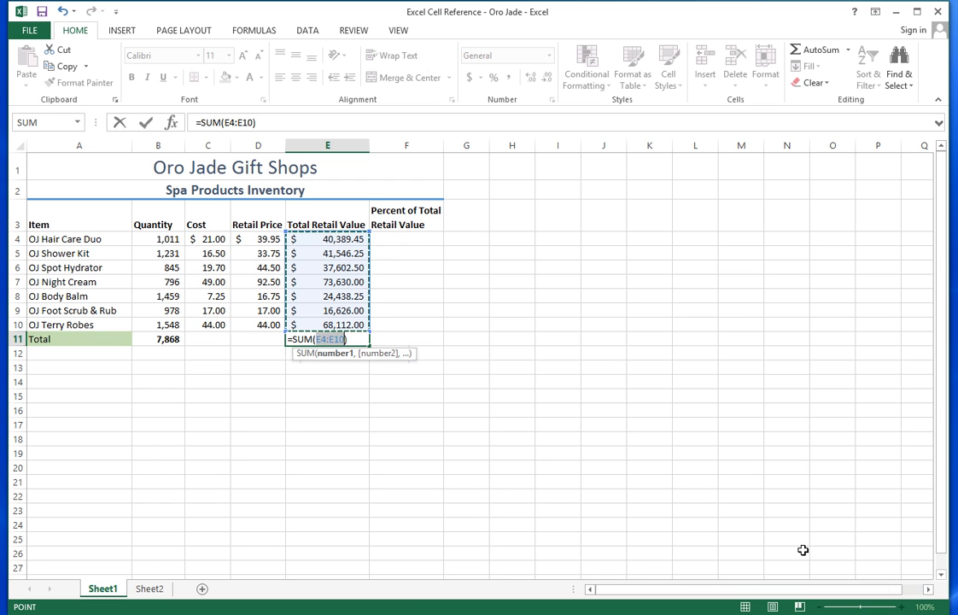
pyautogui.press('Return')
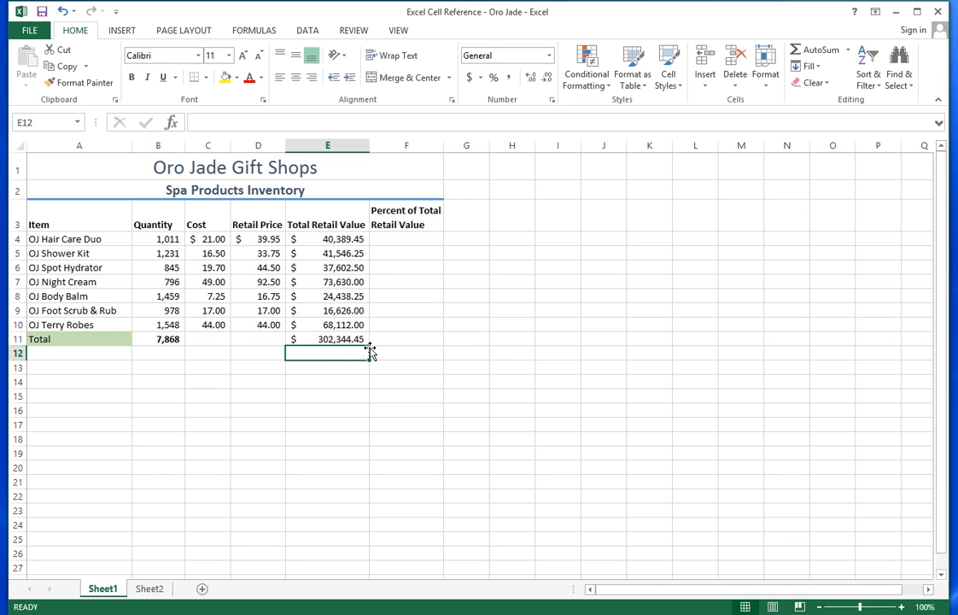
pyautogui.click(393, 240)
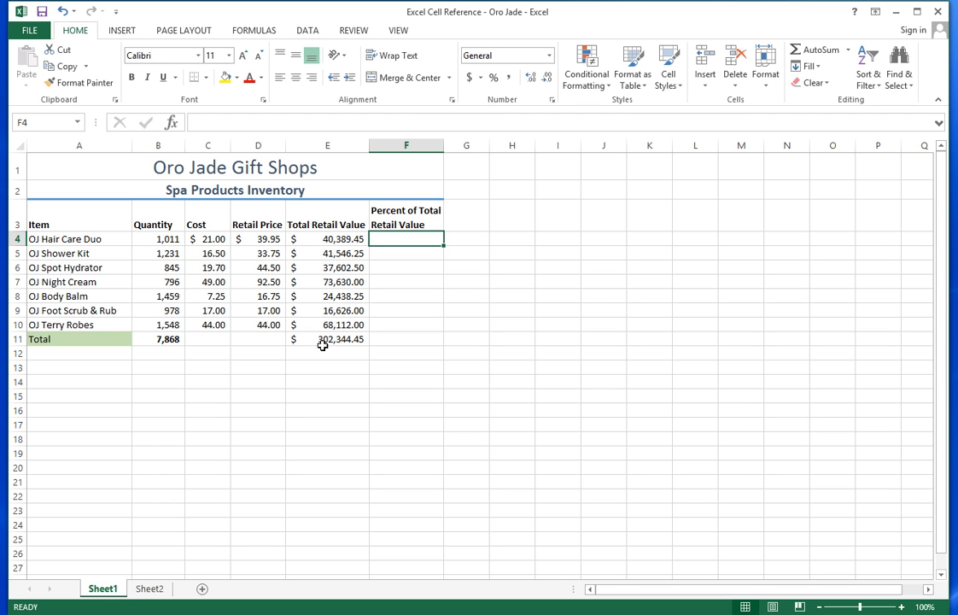
# - Enter =E4/E11 in F4 and apply Percent Style so it shows 13%
pyautogui.write('=')
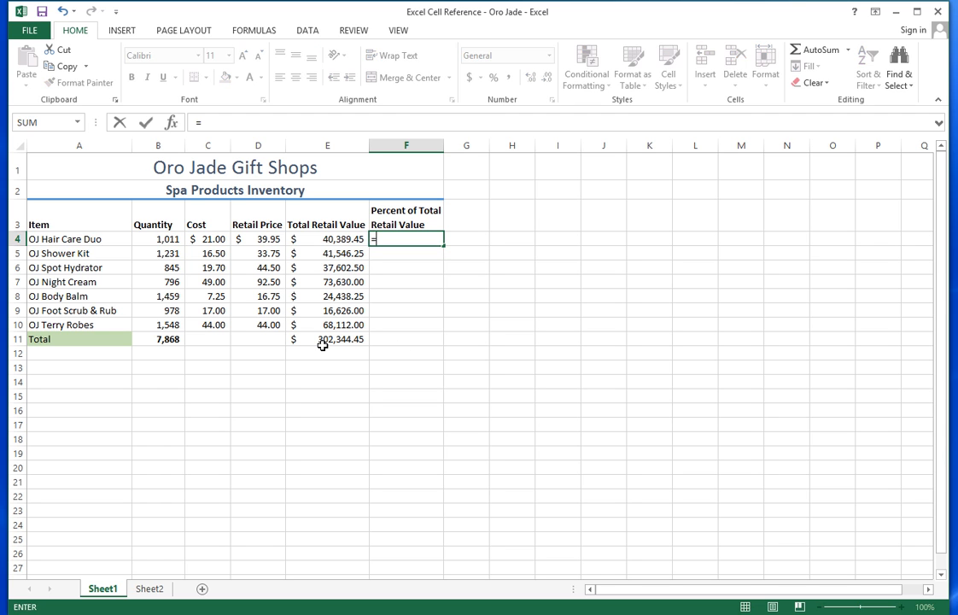
pyautogui.click(339, 239)
pyautogui.write('/')
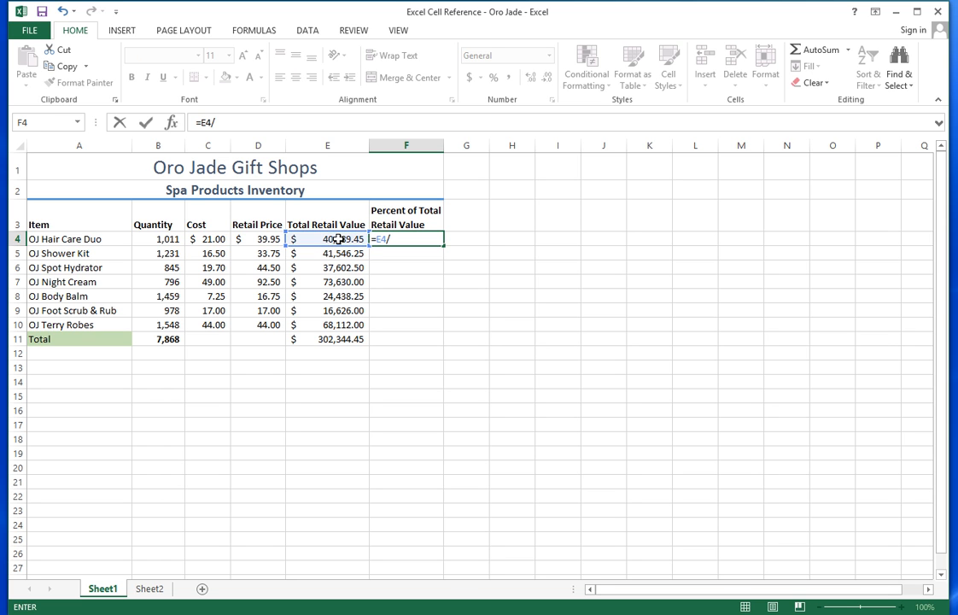
pyautogui.click(320, 339)
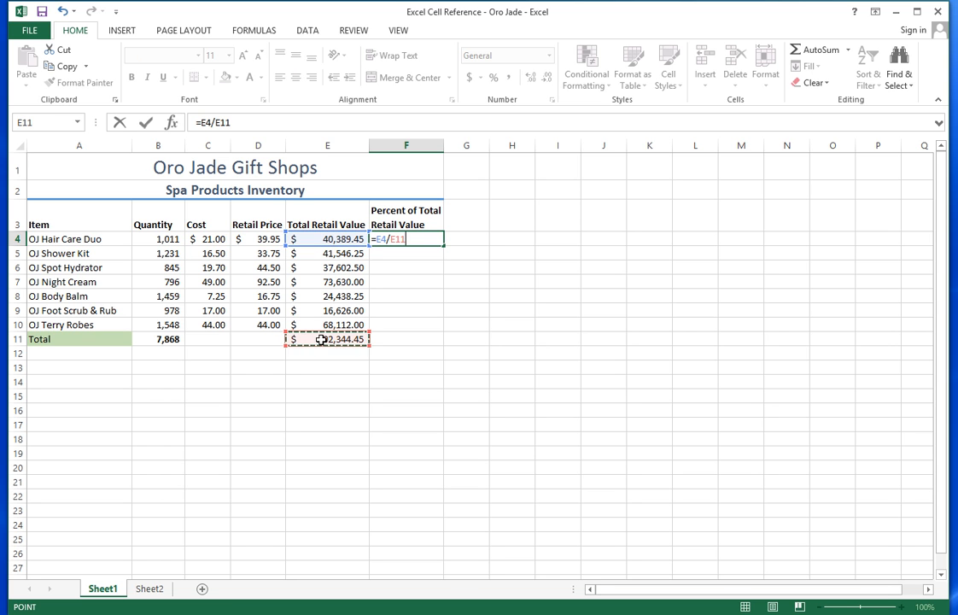
pyautogui.press('Return')
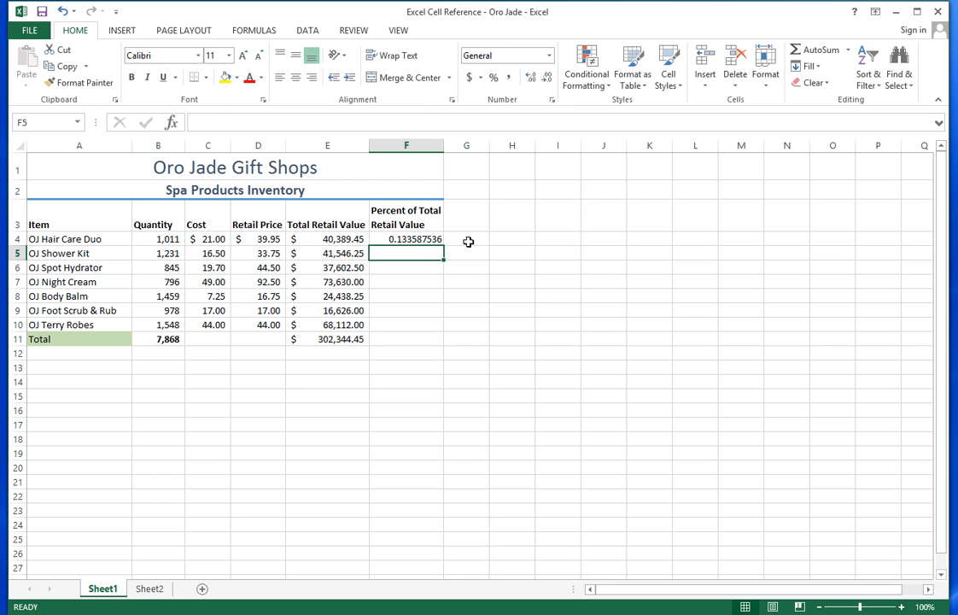
pyautogui.click(405, 236)
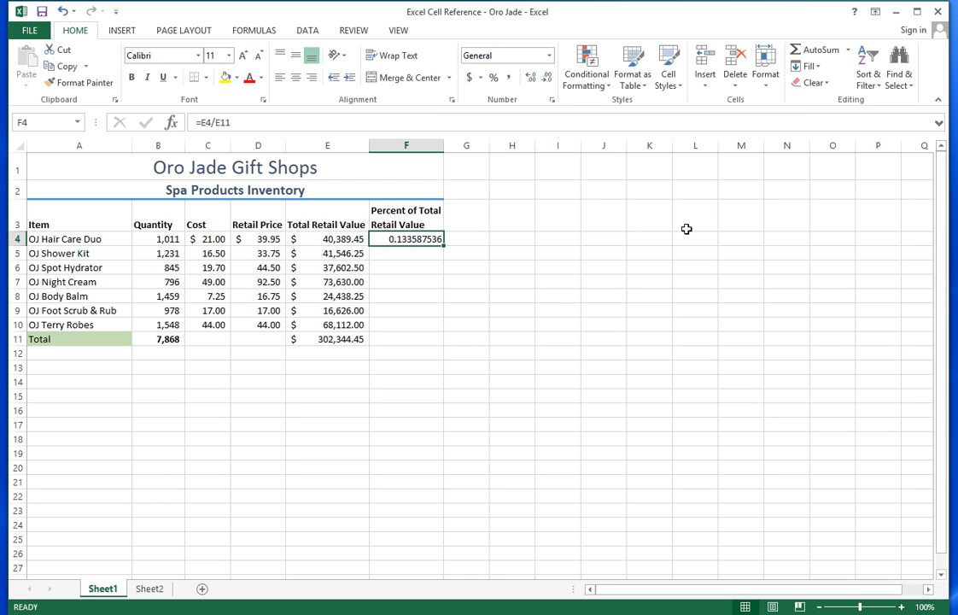
pyautogui.click(494, 80)
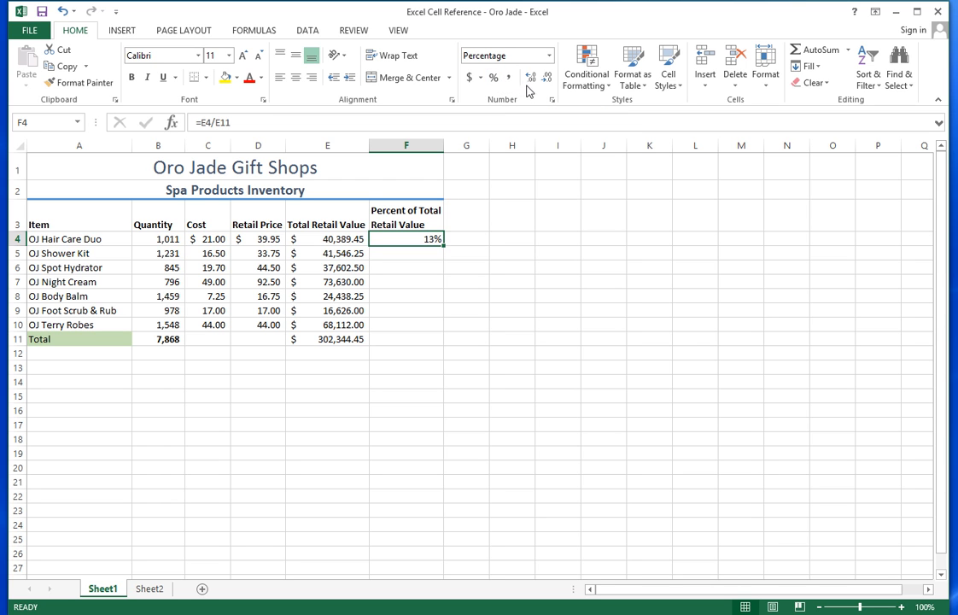
# - Increase F4's decimals twice so it reads 13.36%
pyautogui.click(531, 83)
pyautogui.click(531, 82)
# - Fill F4's formula down to F10, producing #DIV/0! errors, and inspect F5's formula
pyautogui.moveTo(444, 247); pyautogui.dragTo(435, 327)
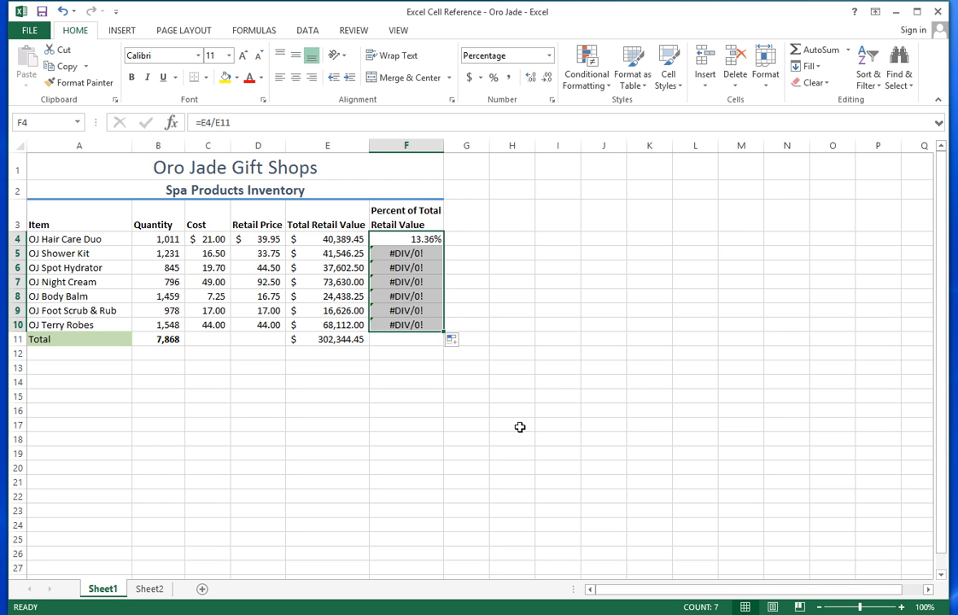
pyautogui.click(417, 254)
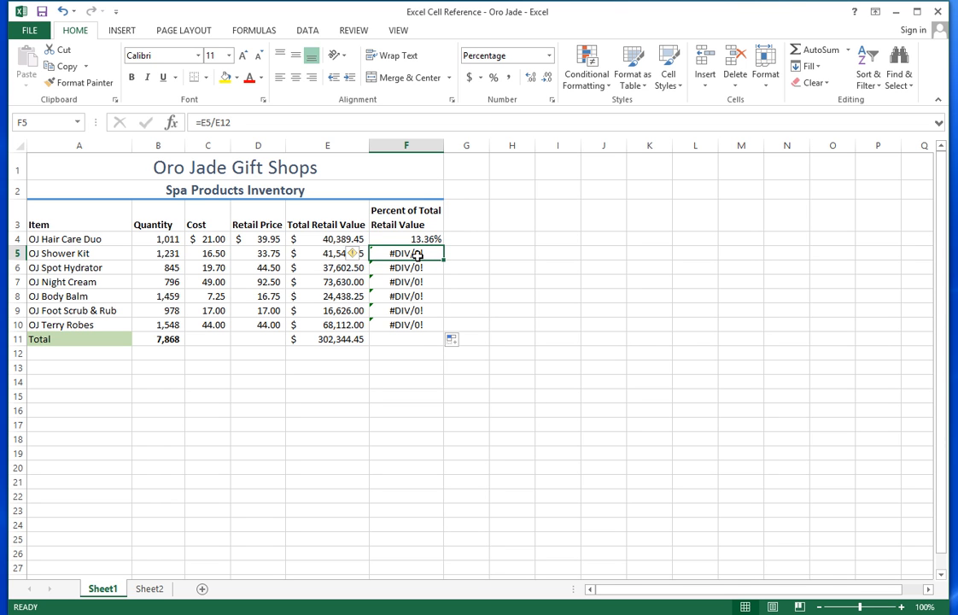
pyautogui.click(239, 122)
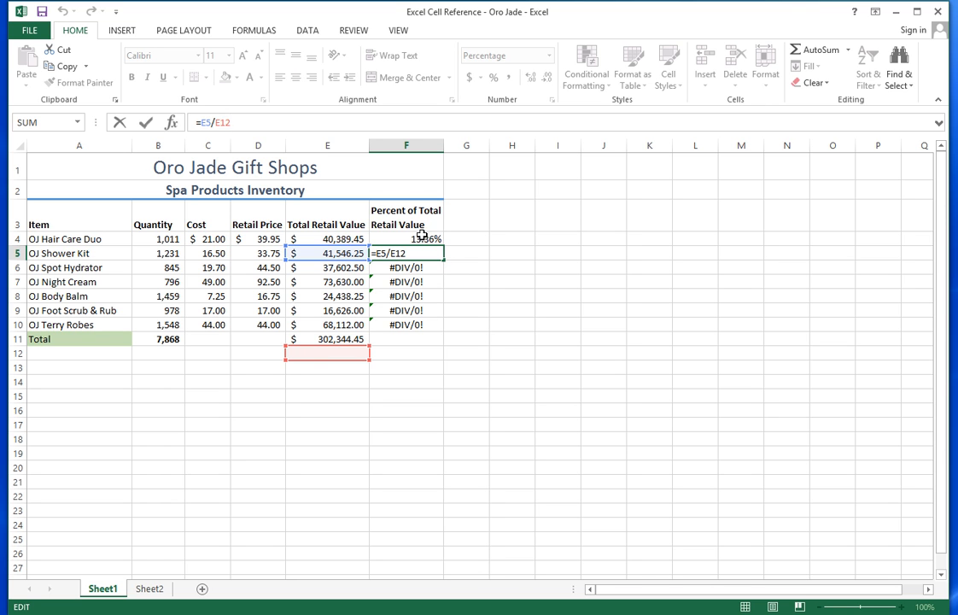
pyautogui.press('Return')
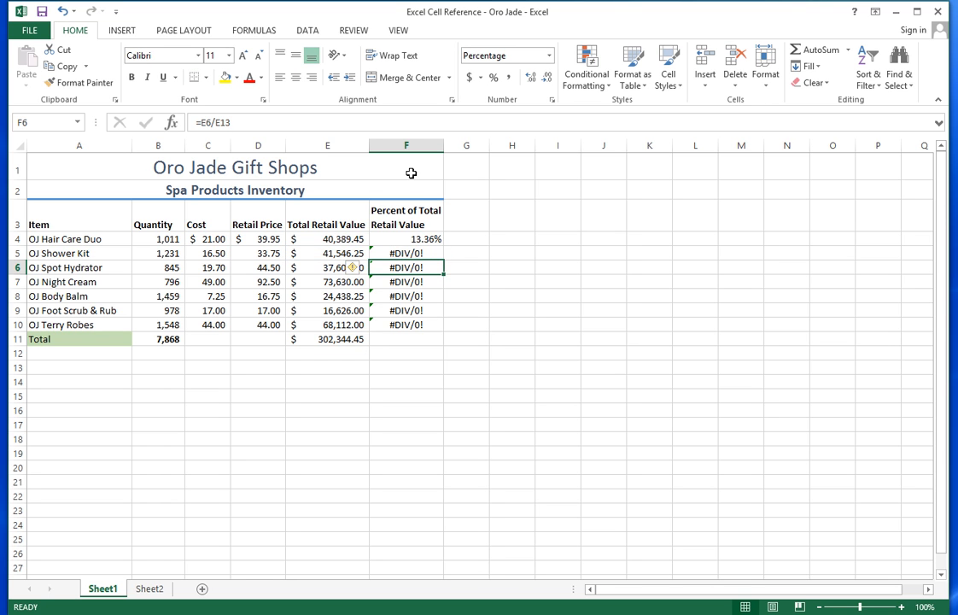
# - Compare the F4, F5 and F6 formulas to see the E11 divisor shift to E12, E13
pyautogui.click(396, 238)
pyautogui.click(259, 124)
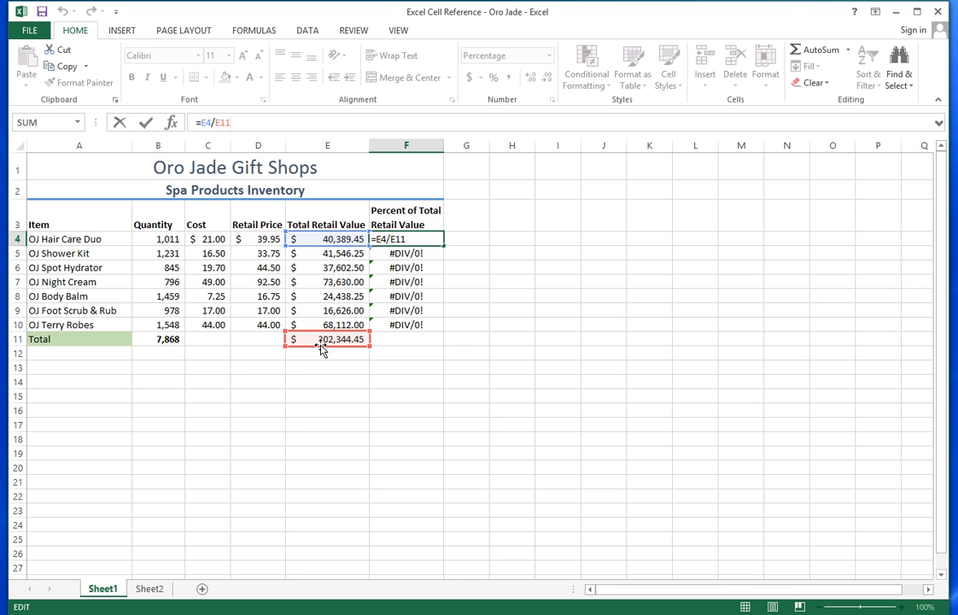
pyautogui.press('Return')
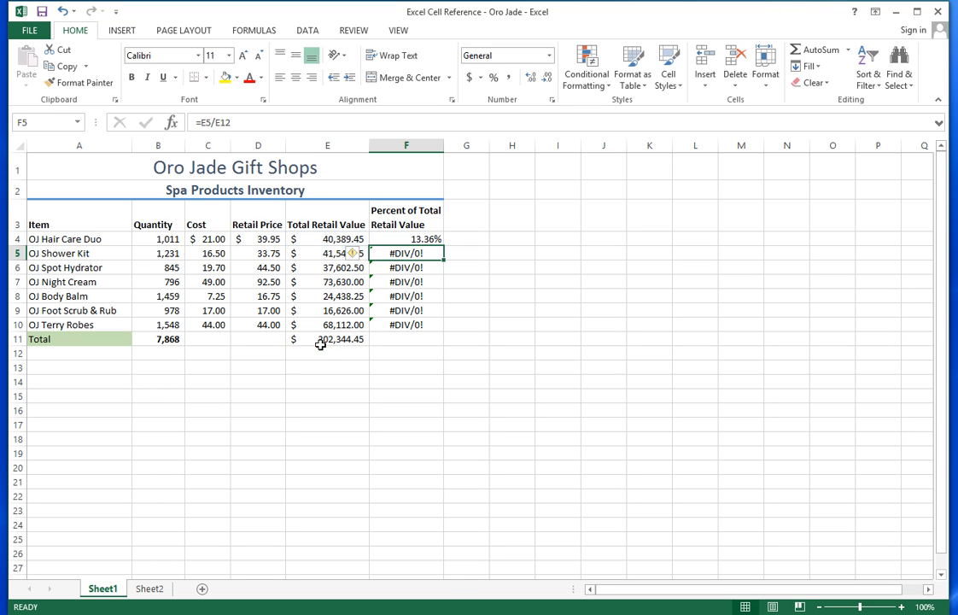
pyautogui.click(267, 126)
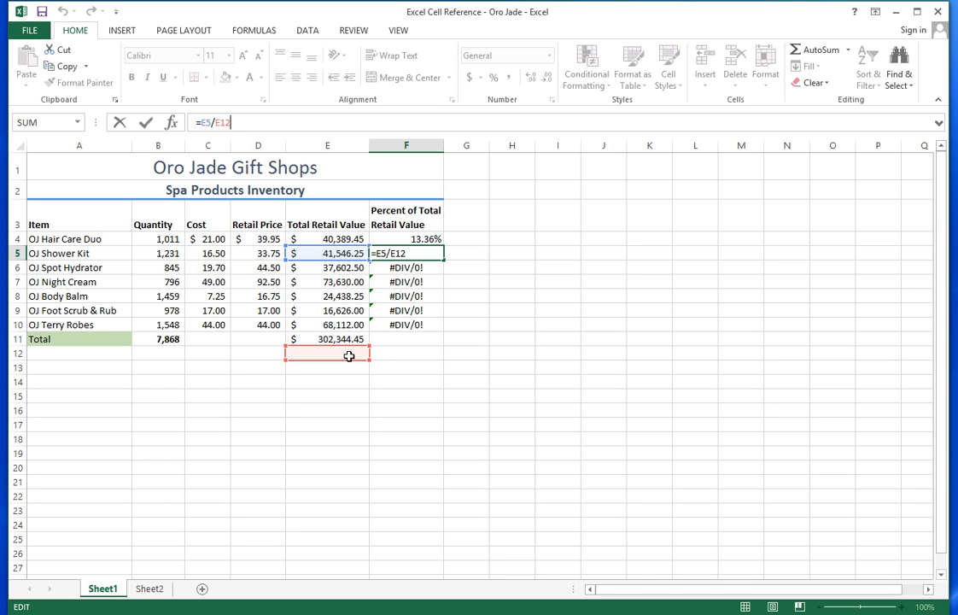
pyautogui.press('Return')
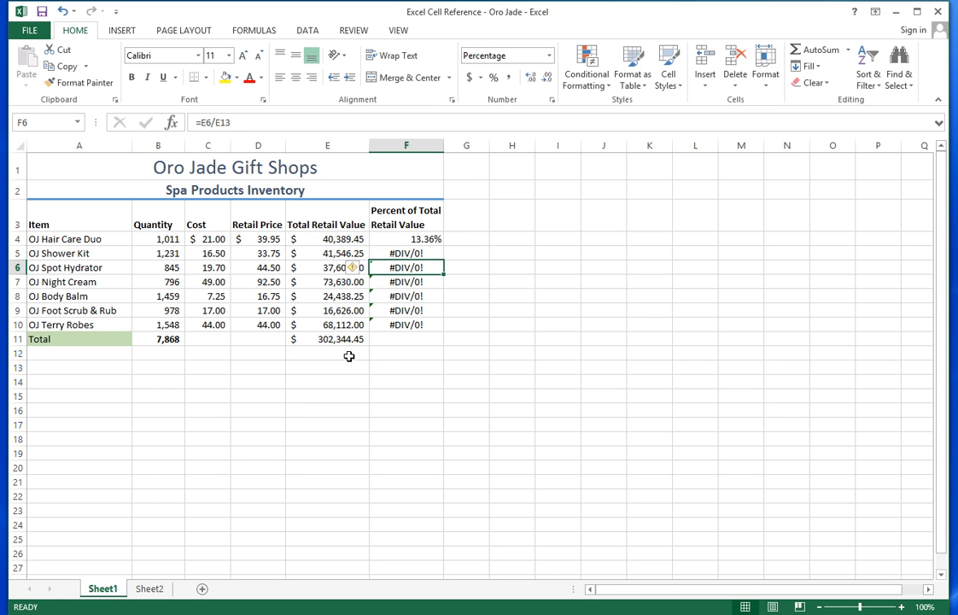
pyautogui.click(271, 120)
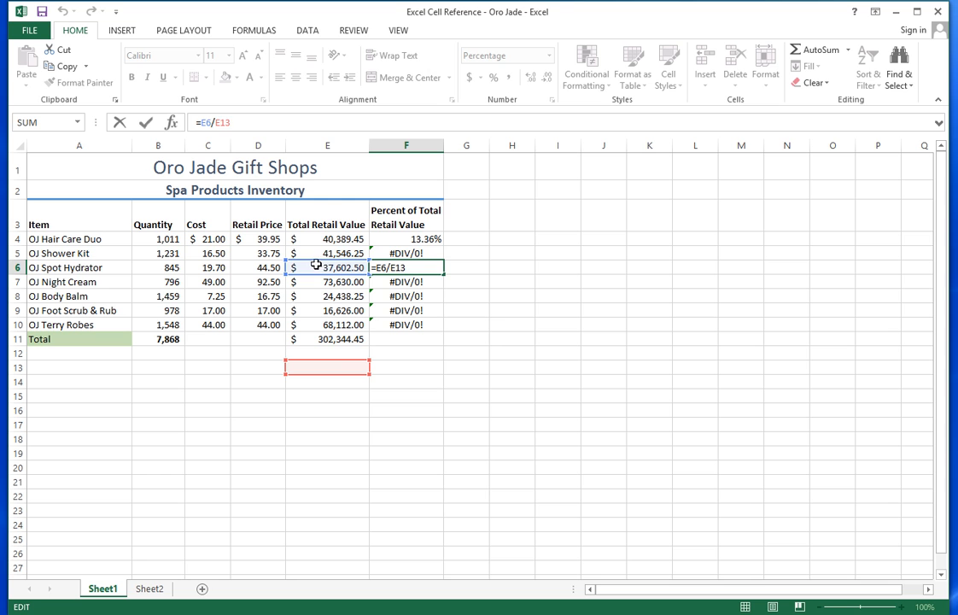
pyautogui.press('Return')
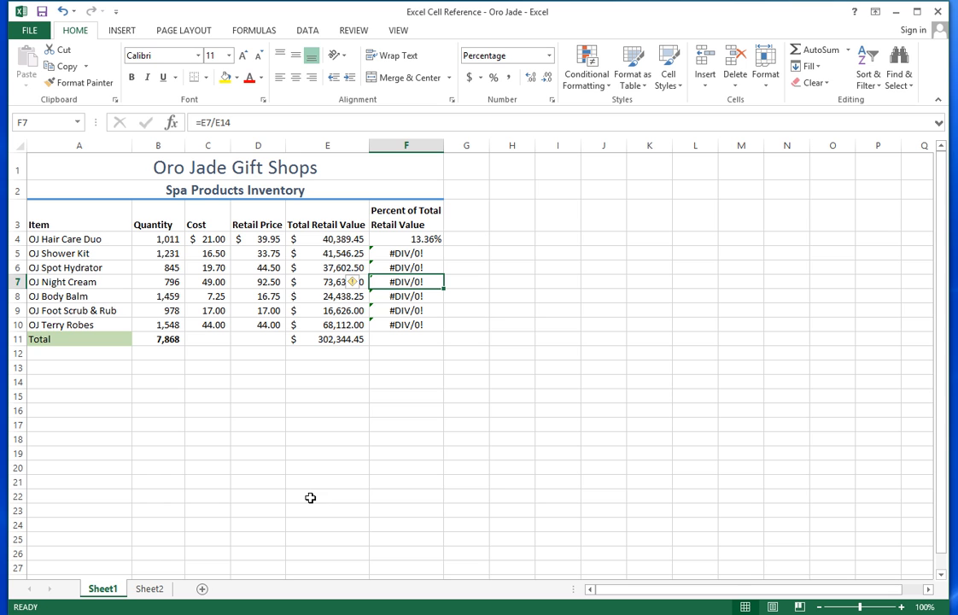
pyautogui.click(325, 339)
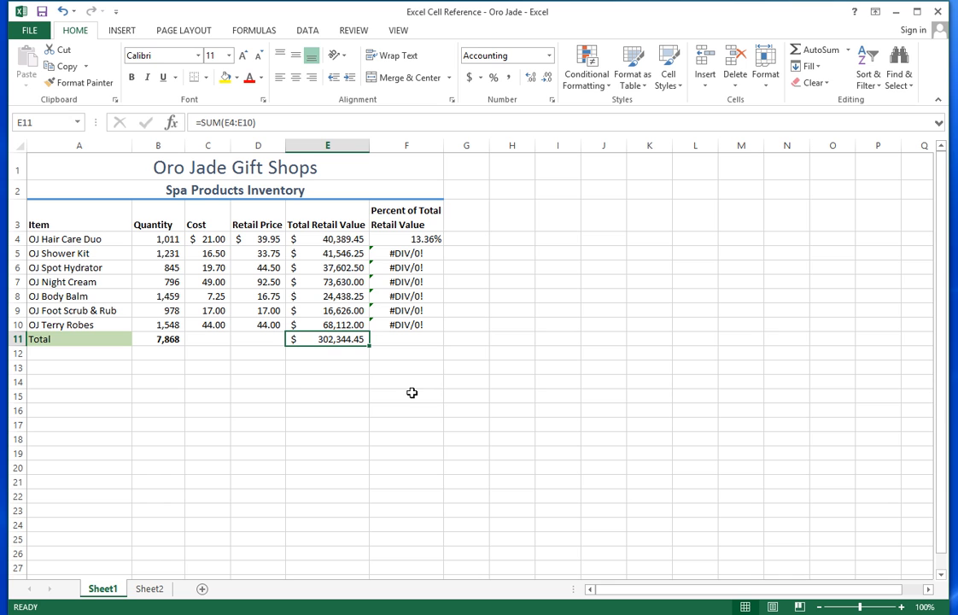
pyautogui.click(380, 239)
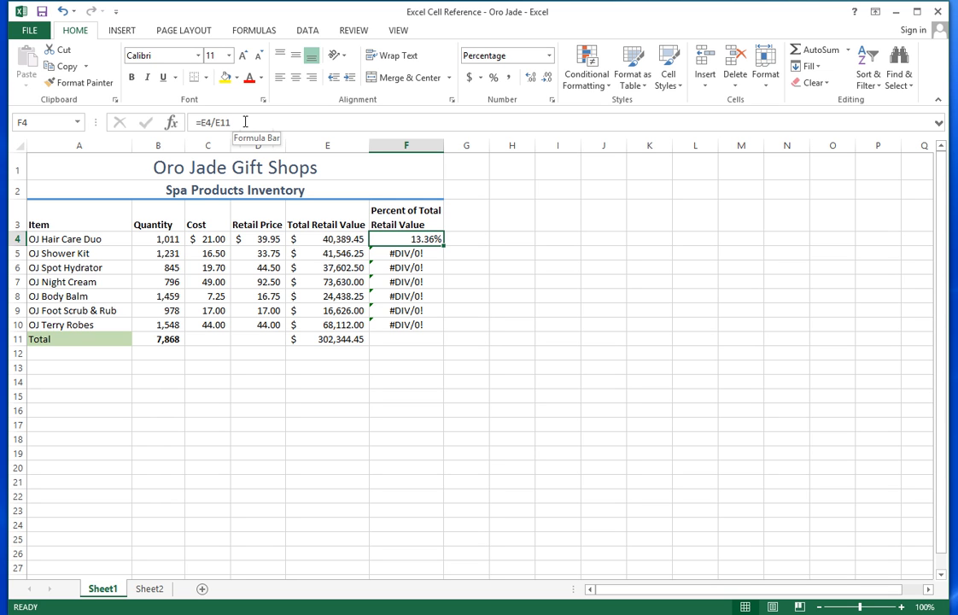
# - Add dollar signs to the E11 reference so F4 reads =E4/$E$11
pyautogui.click(245, 122)
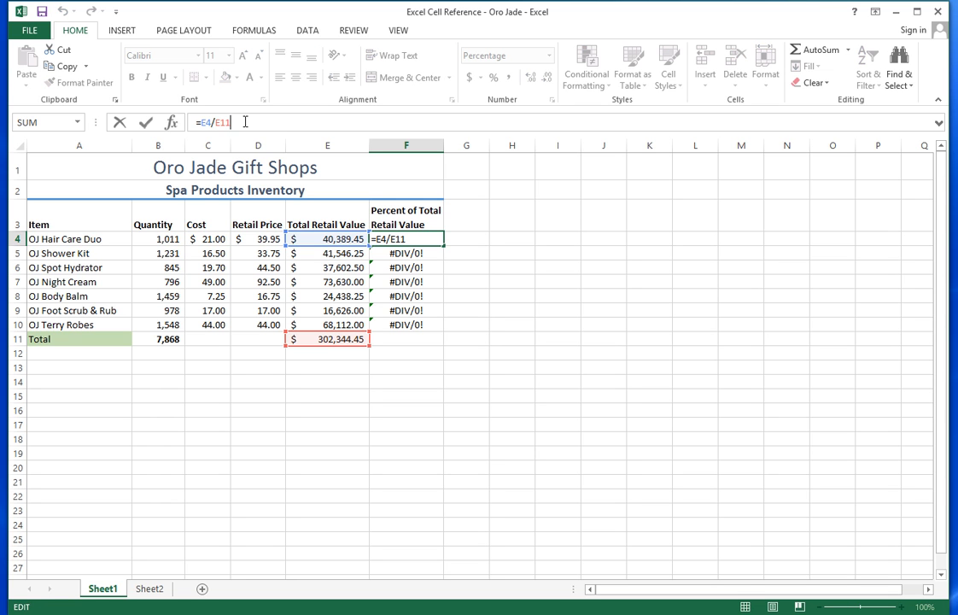
pyautogui.click(215, 122)
pyautogui.write('$E')
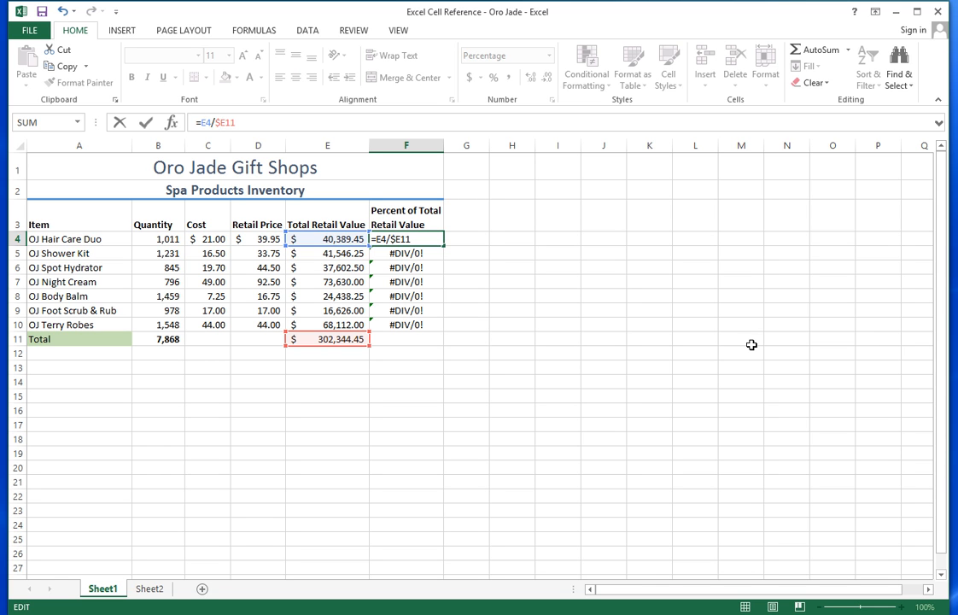
pyautogui.write('$')
pyautogui.press('Return')
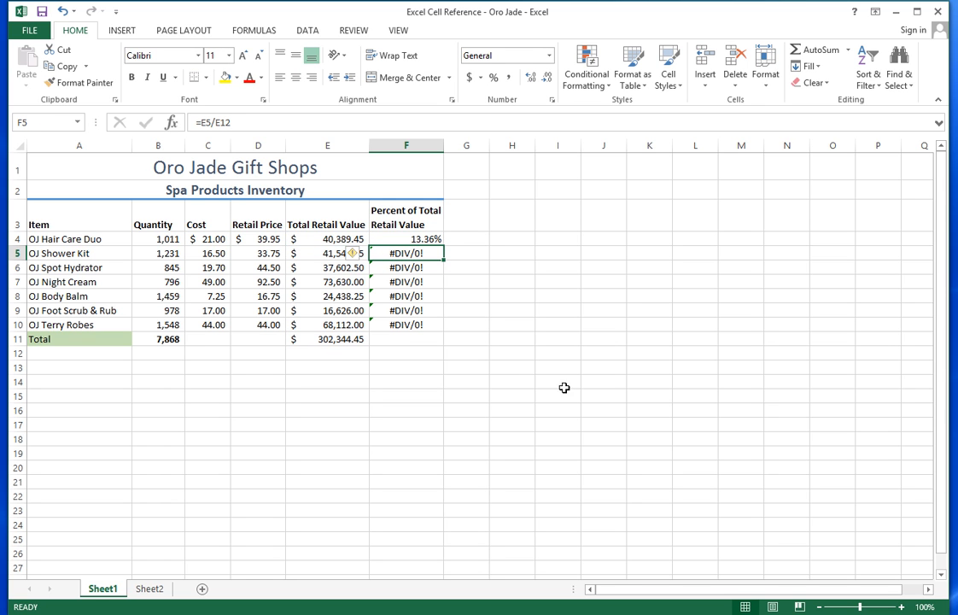
# - Fill the =E4/$E$11 formula down to F10 and confirm F7 reads =E7/$E$11
pyautogui.click(431, 241)
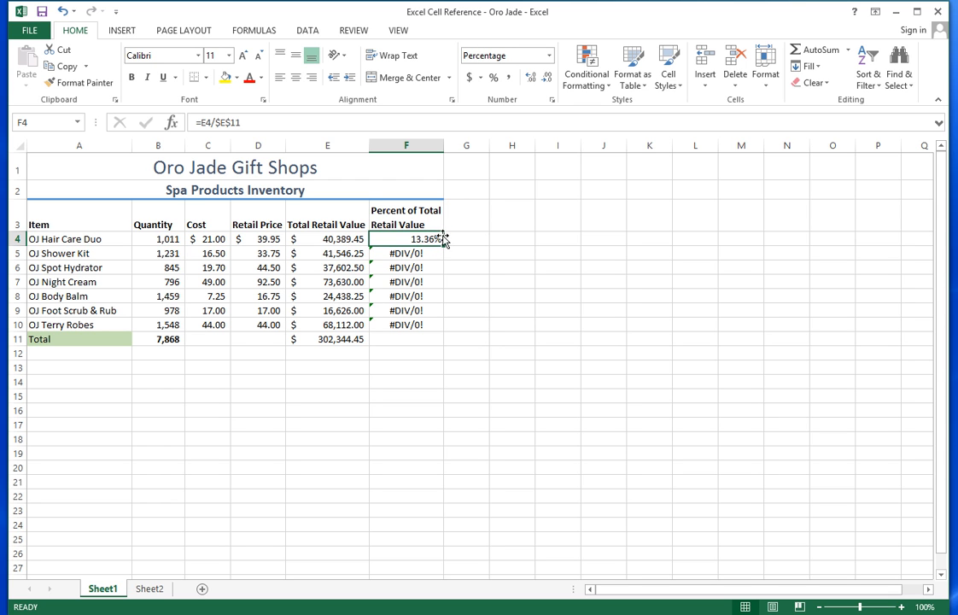
pyautogui.moveTo(443, 245); pyautogui.dragTo(438, 336)
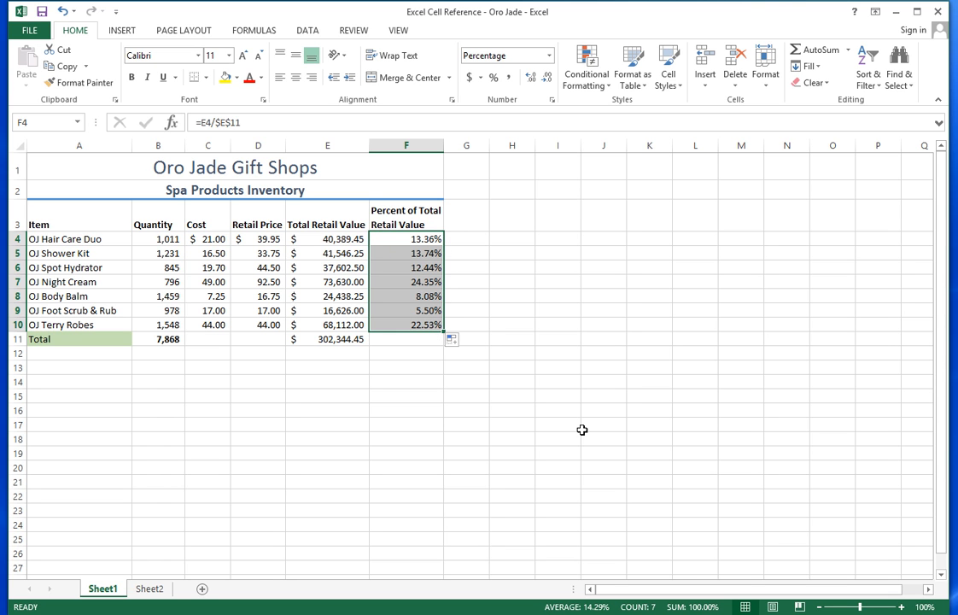
pyautogui.click(418, 279)
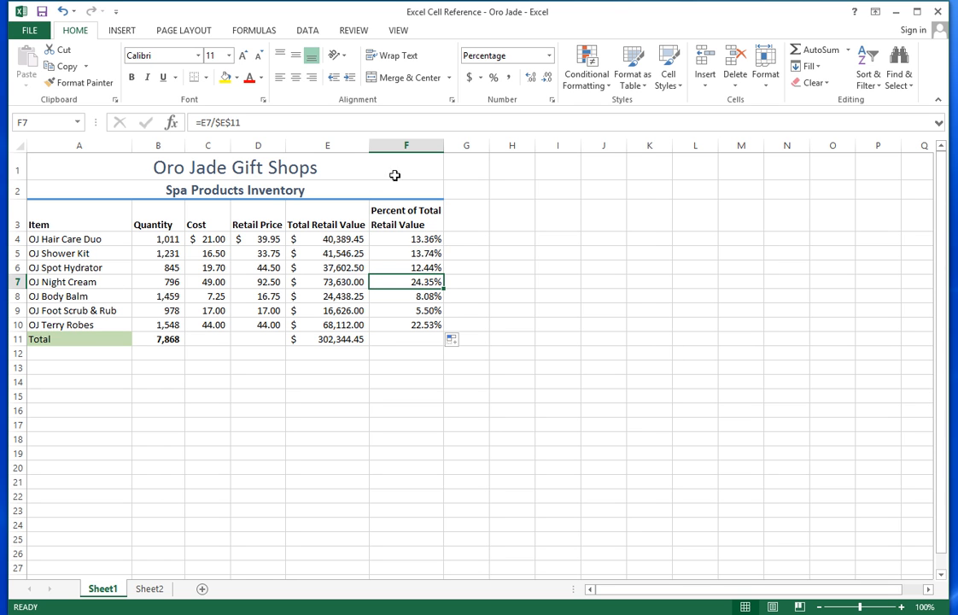
pyautogui.click(250, 122)
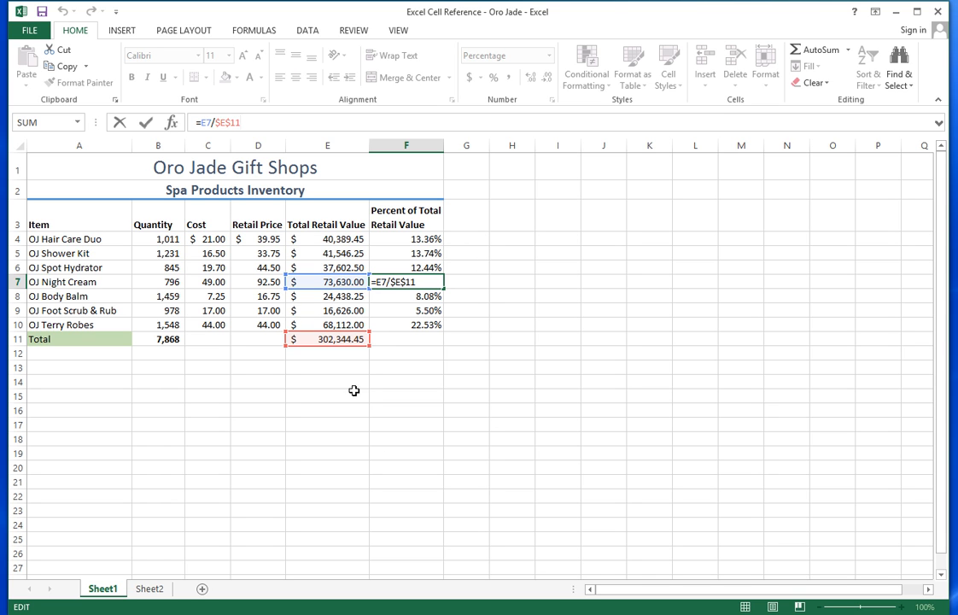
pyautogui.press('Return')
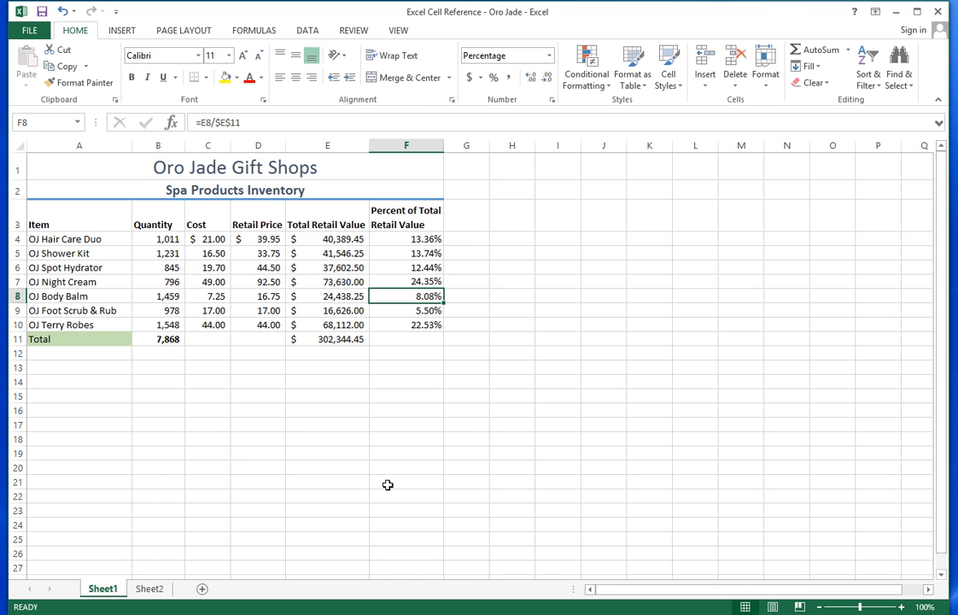
pyautogui.press('Down')
pyautogui.press('Down')
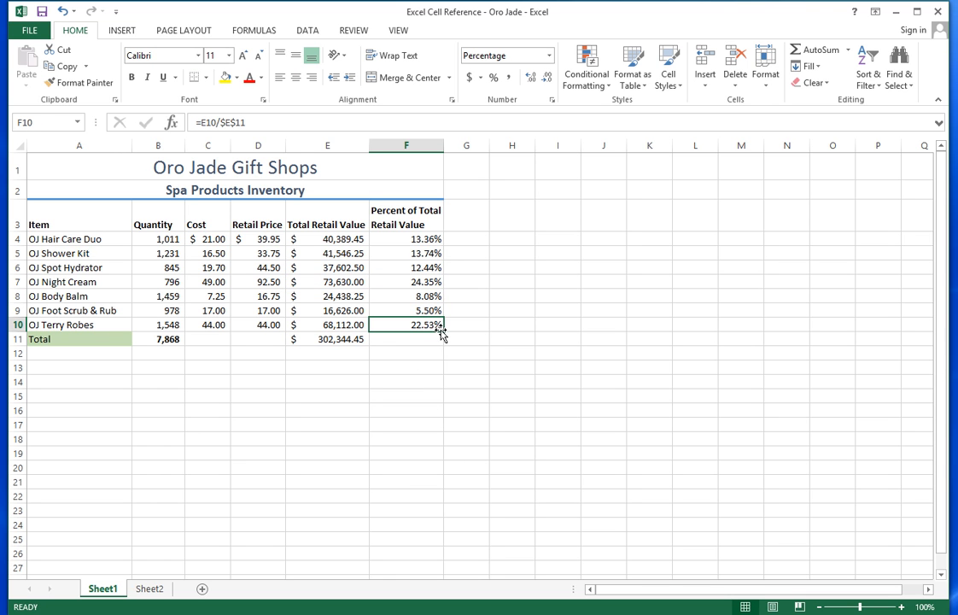
pyautogui.moveTo(442, 334); pyautogui.dragTo(437, 341)
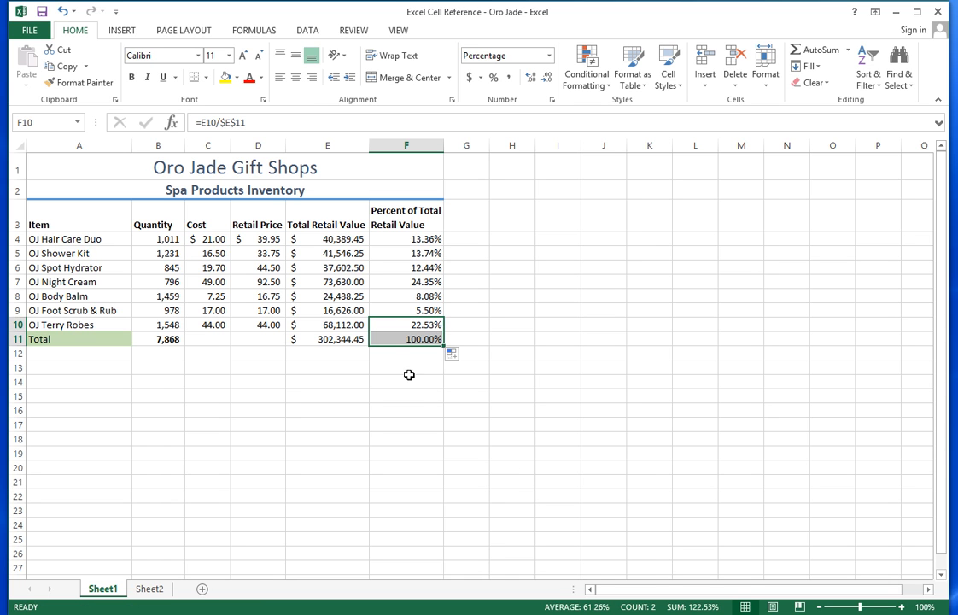
pyautogui.click(419, 338)
pyautogui.click(265, 119)
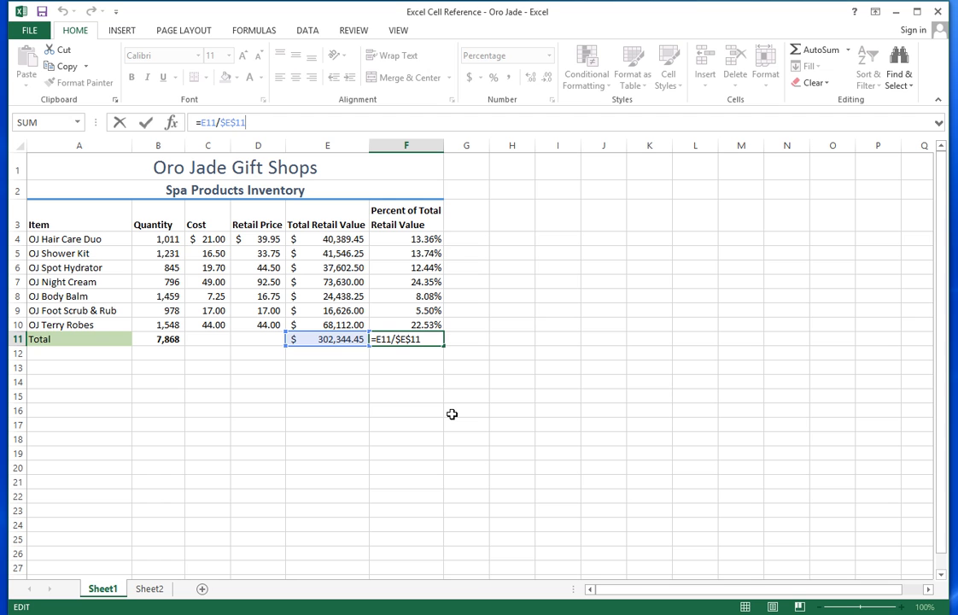
pyautogui.press('Return')
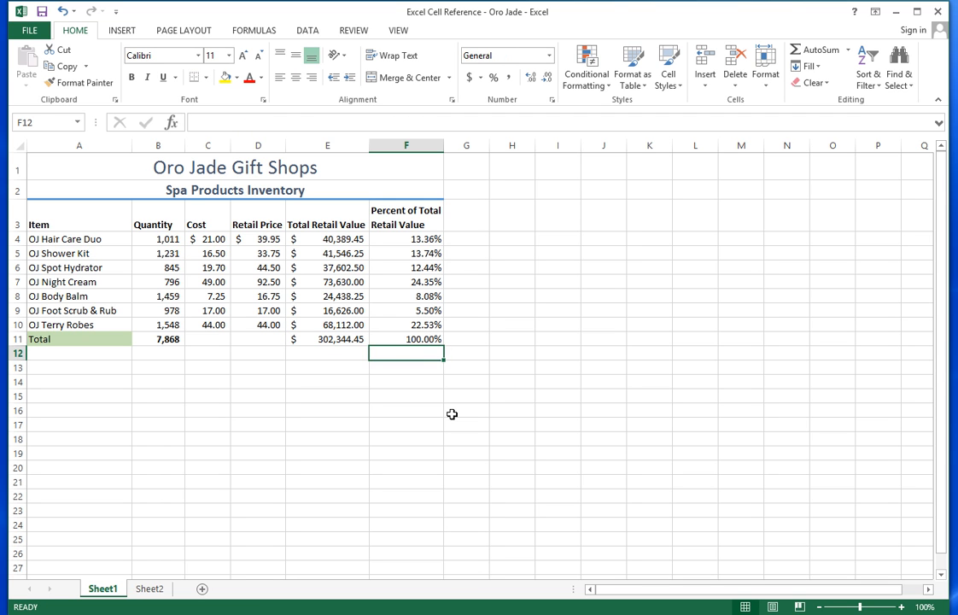
pyautogui.press('Up')
pyautogui.press('Delete')
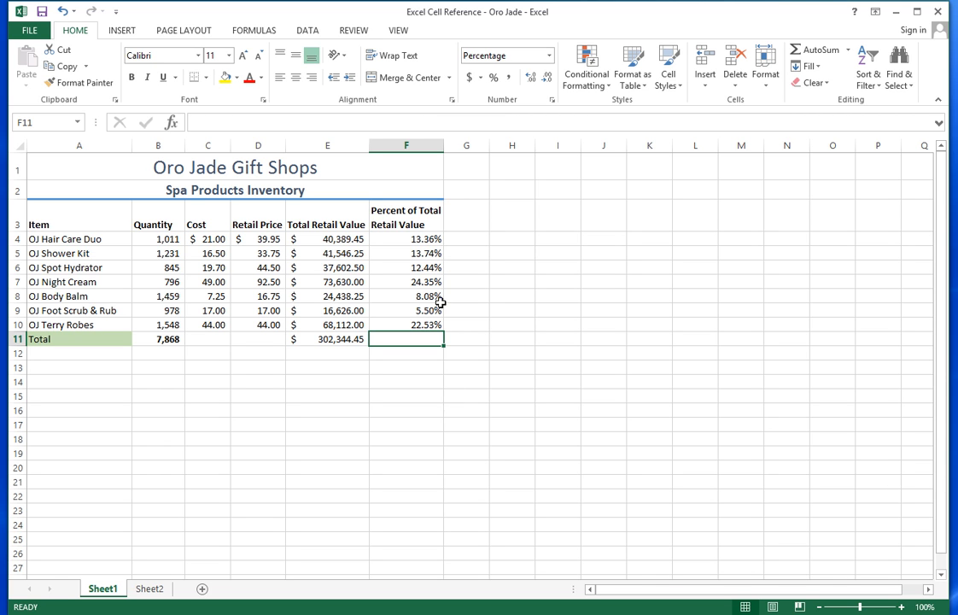
pyautogui.click(423, 283)
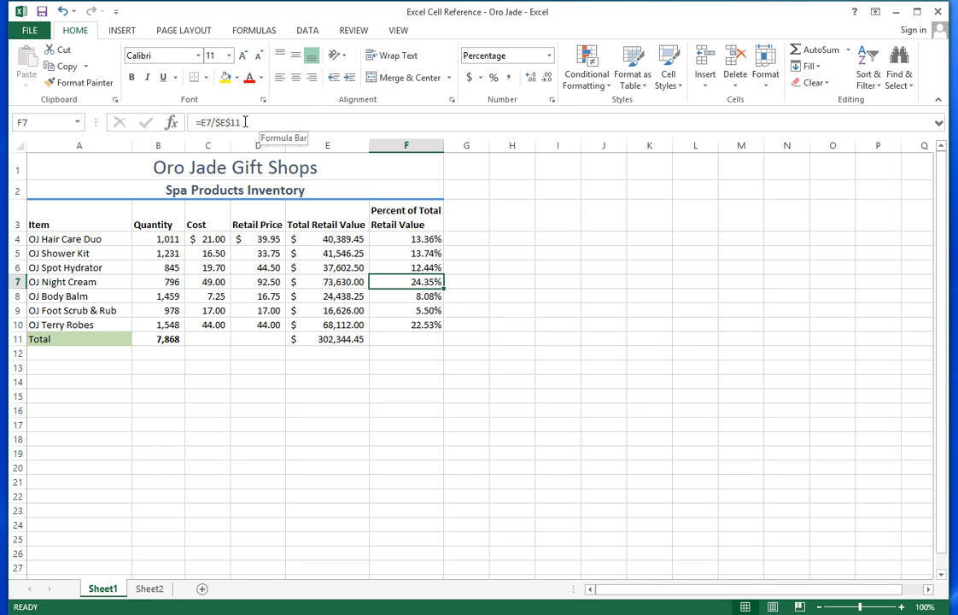
pyautogui.click(404, 240)
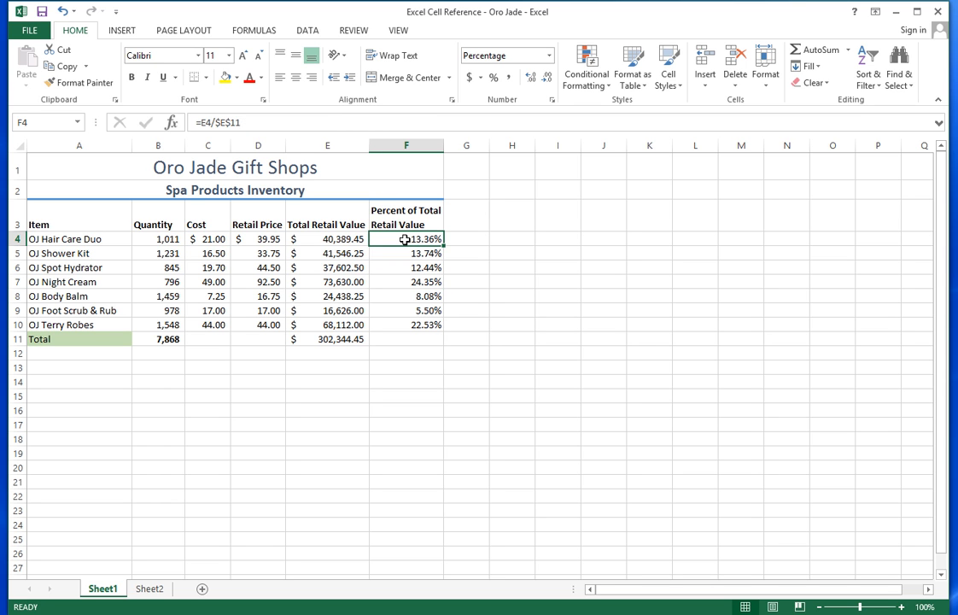